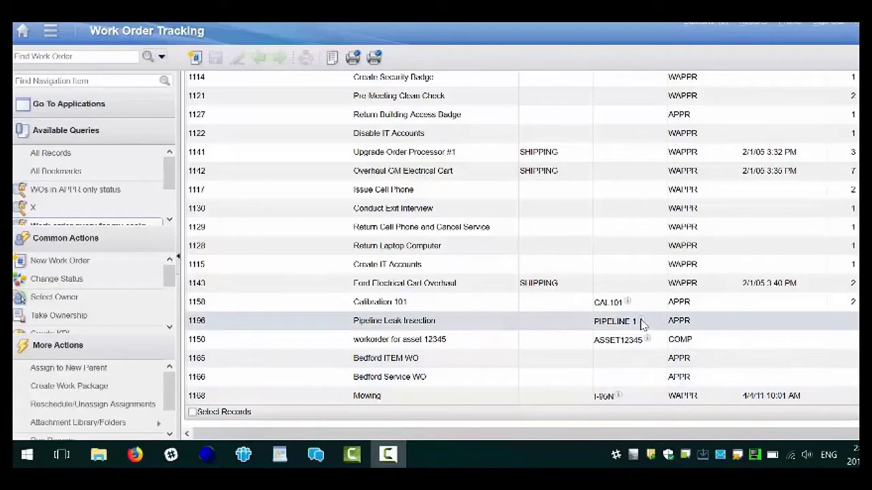
# - Open work order 1158 (Calibration 101) and view its Responsibility section's Reported By details
pyautogui.moveTo(642, 325)
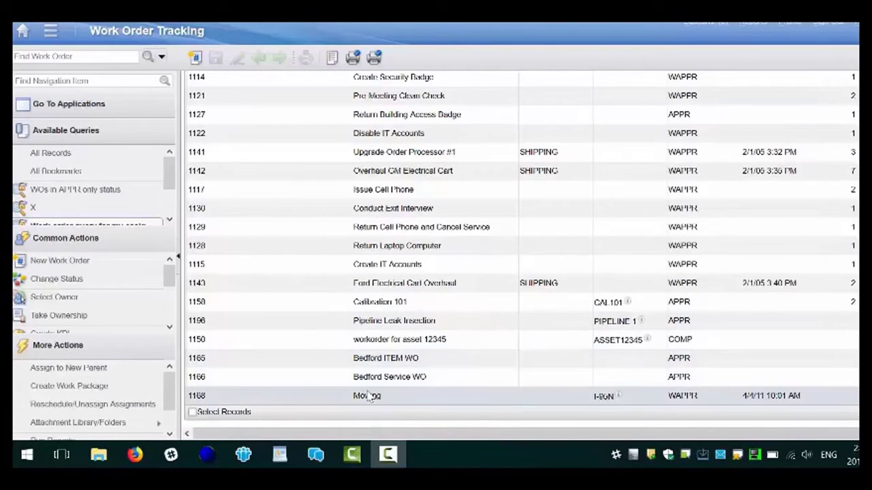
pyautogui.click(196, 308)
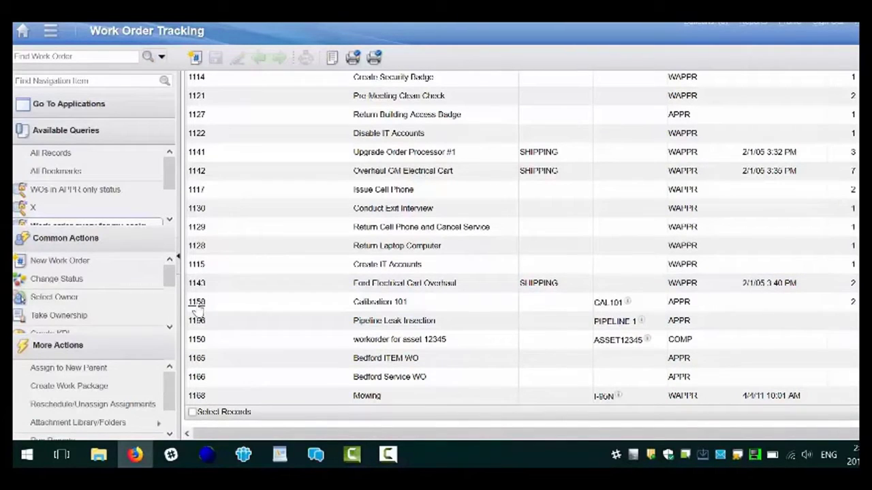
pyautogui.click(197, 303)
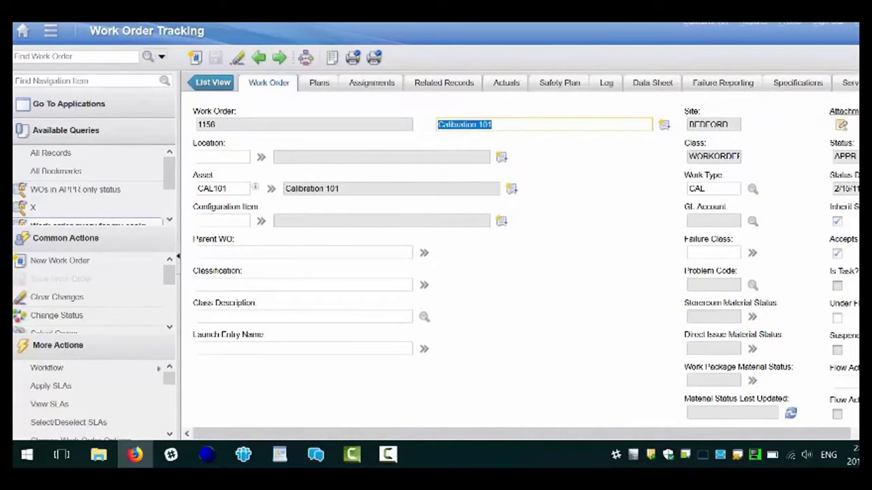
pyautogui.scroll(-15, 521, 249)
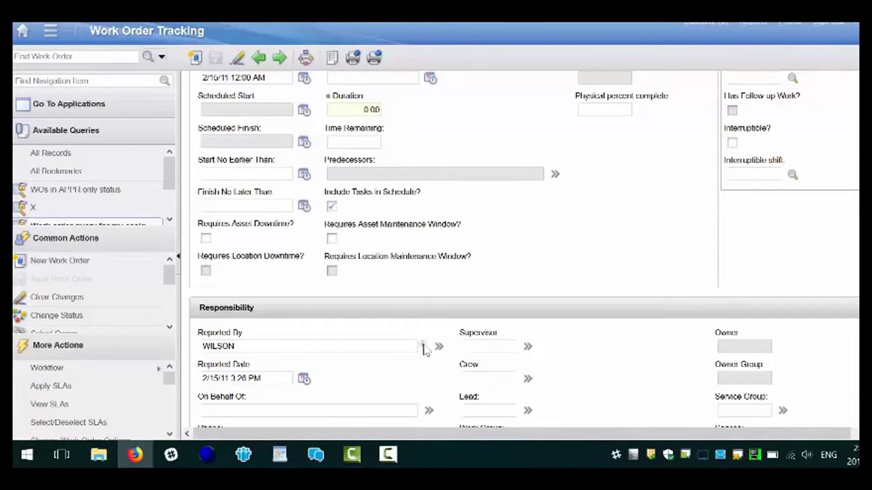
pyautogui.moveTo(423, 348)
# - Go to Administration > Resources > Labor, list all records, and open a labor record
pyautogui.click(51, 34)
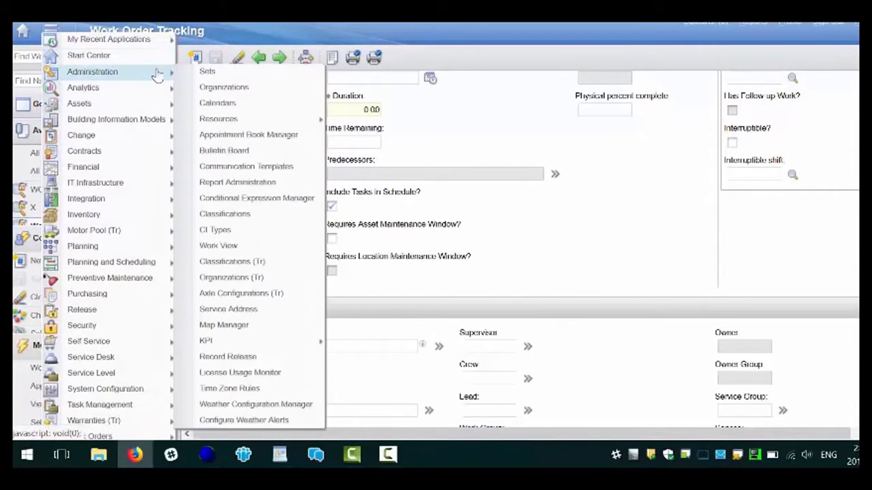
pyautogui.moveTo(236, 122)
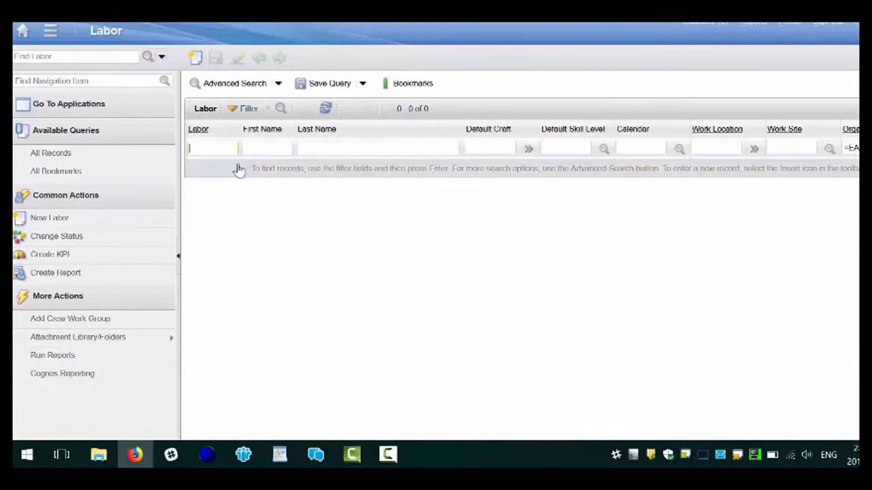
pyautogui.press('Return')
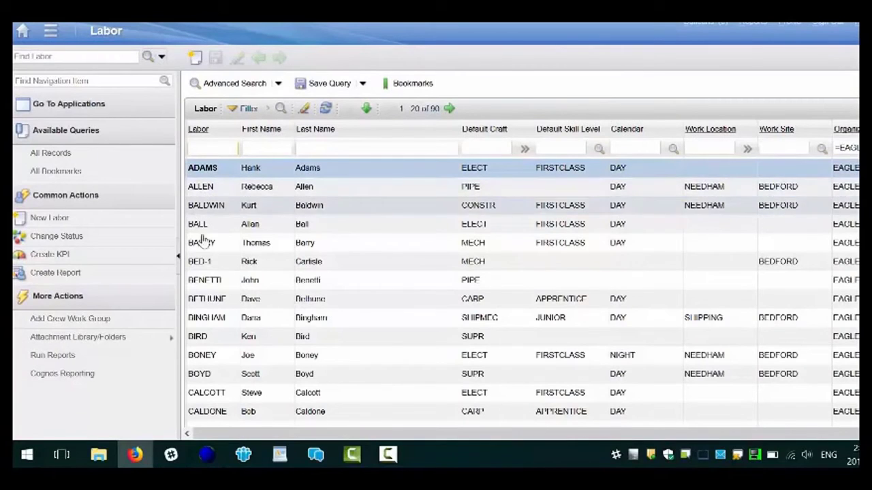
pyautogui.click(200, 395)
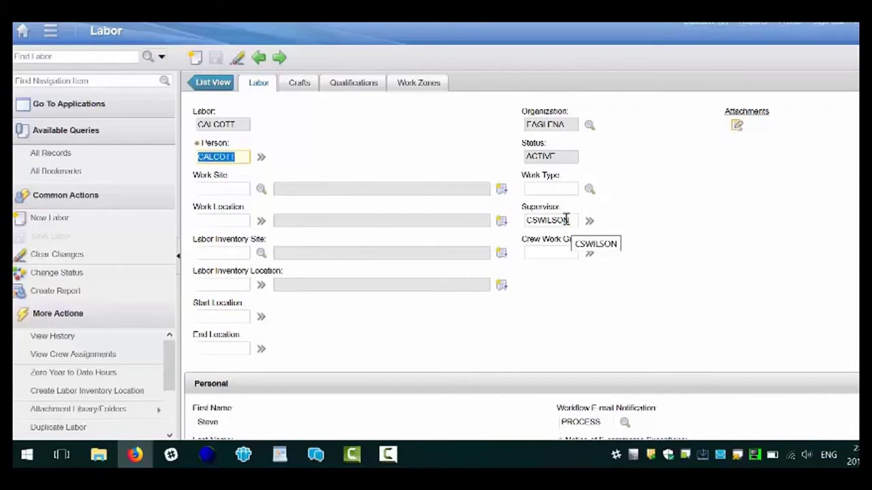
# - In Application Designer, search for 'labor' and open the LABOR application's layout
pyautogui.click(50, 31)
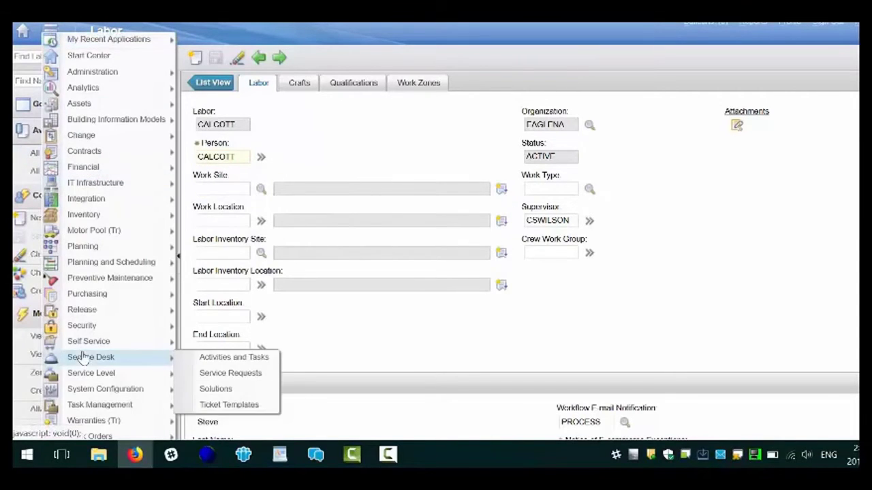
pyautogui.moveTo(101, 388)
pyautogui.moveTo(190, 395)
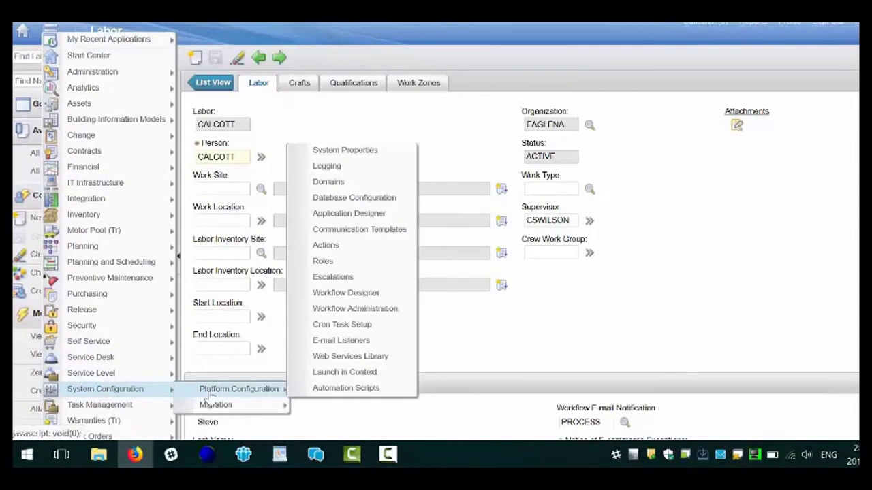
pyautogui.click(352, 217)
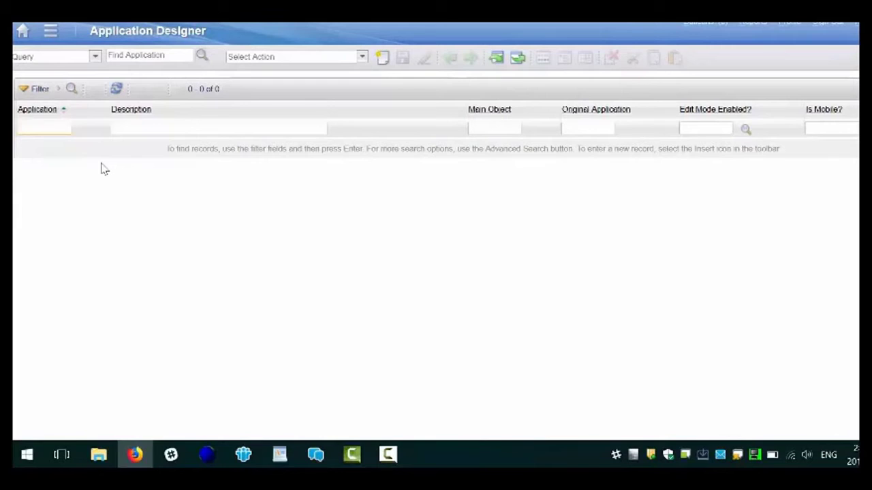
pyautogui.write('labor')
pyautogui.press('Return')
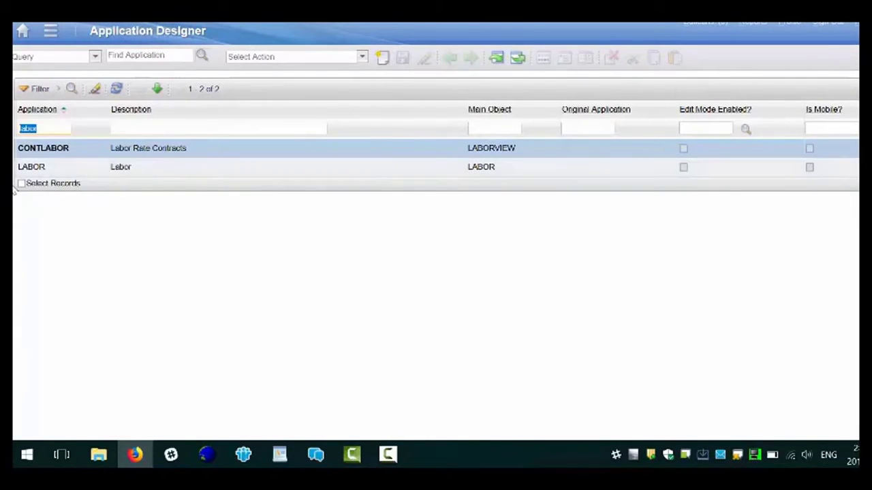
pyautogui.click(30, 170)
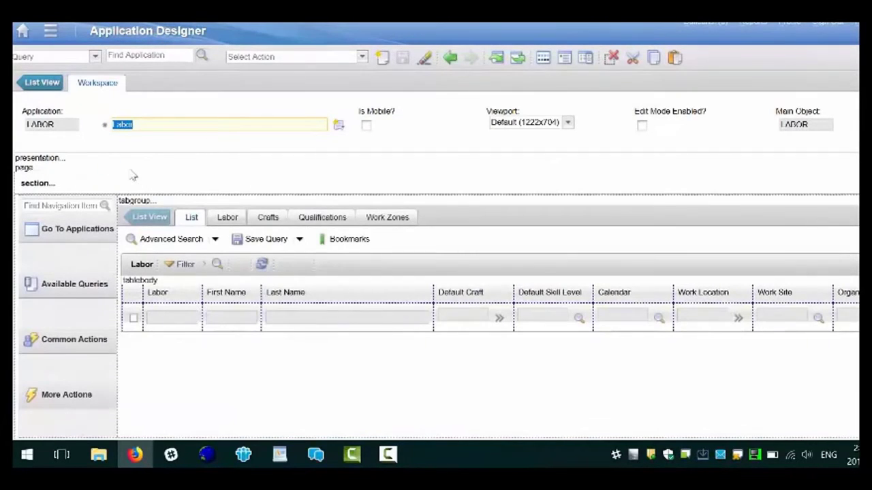
# - Set the Labor tab's Supervisor textbox Hover Window ID to PERSON_RECORDHOVER
pyautogui.click(224, 218)
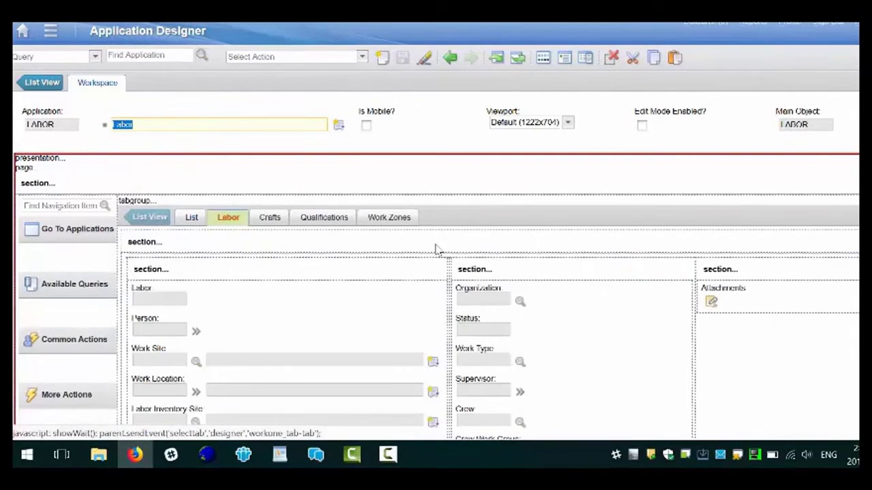
pyautogui.click(479, 389)
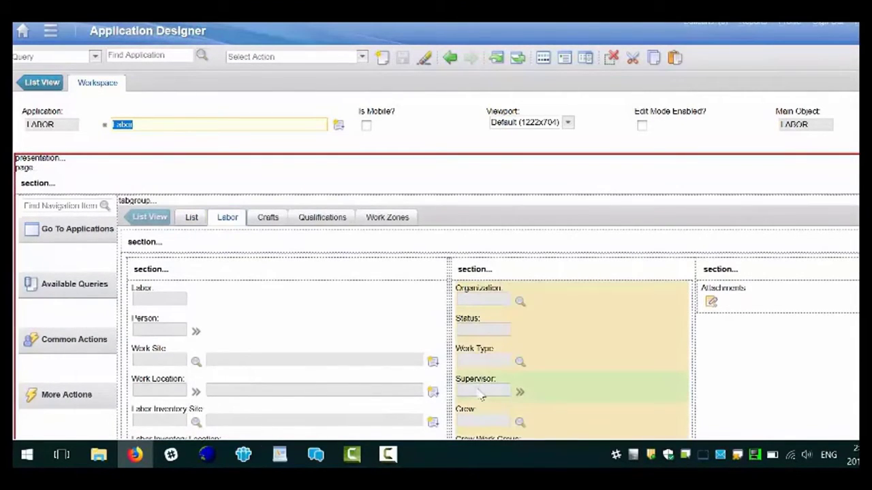
pyautogui.click(564, 60)
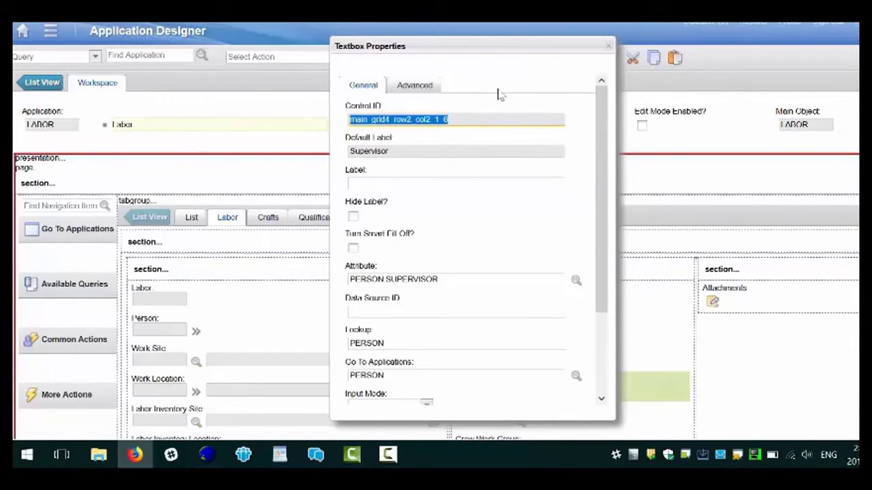
pyautogui.click(416, 87)
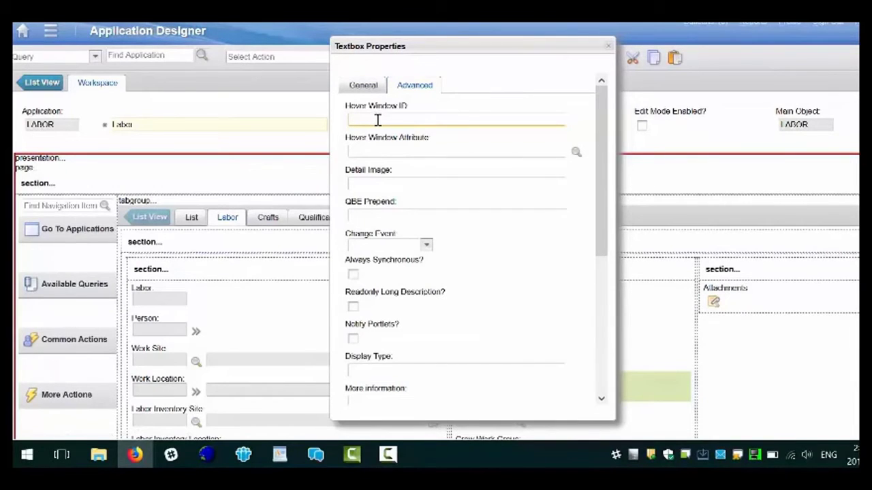
pyautogui.click(366, 122)
pyautogui.write('ERSON_ RECORDHOVER')
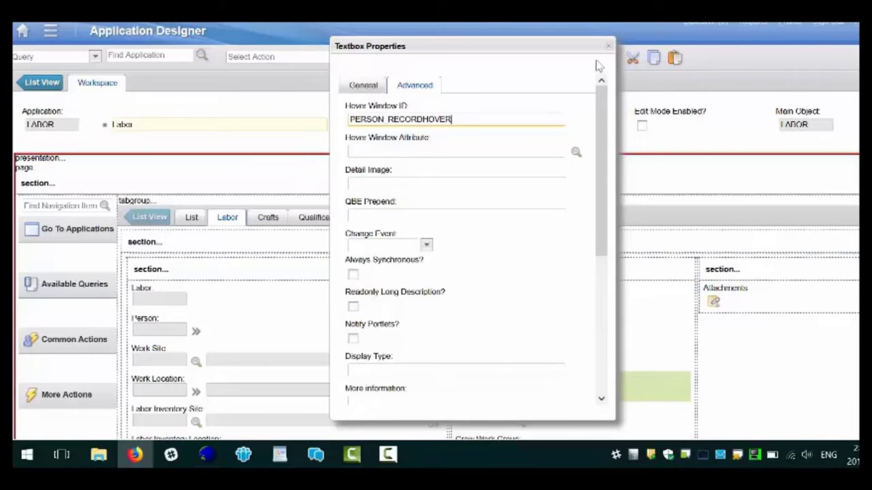
pyautogui.click(608, 46)
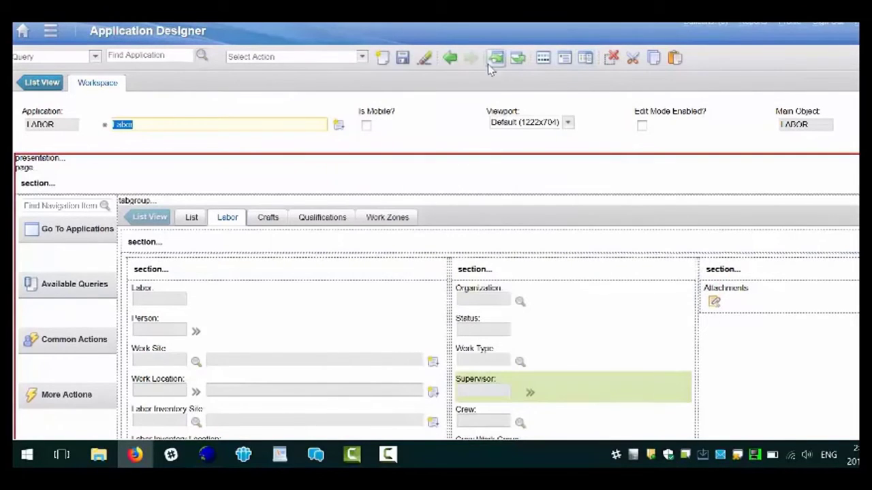
# - Save the LABOR layout change and reopen the Labor application from recent applications
pyautogui.click(402, 59)
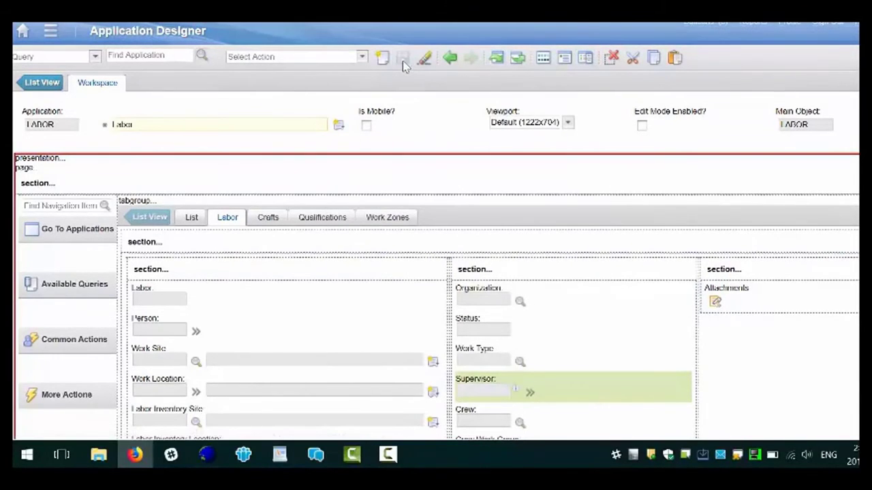
pyautogui.click(51, 33)
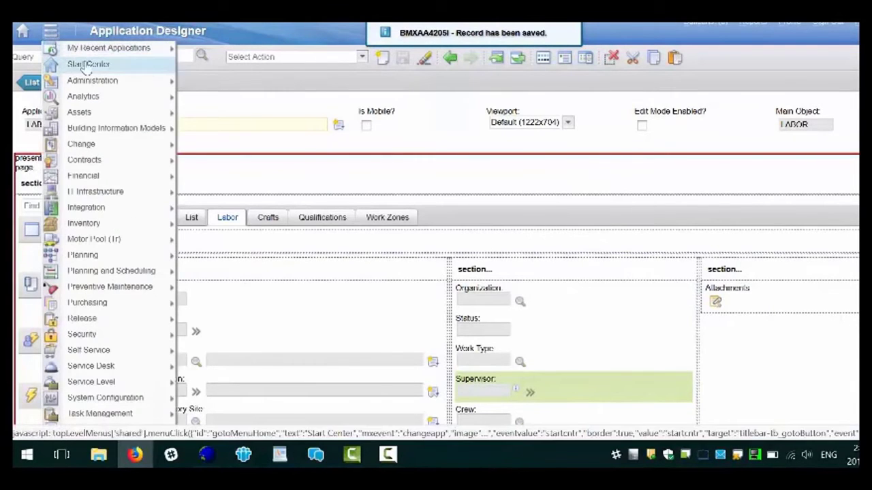
pyautogui.moveTo(104, 49)
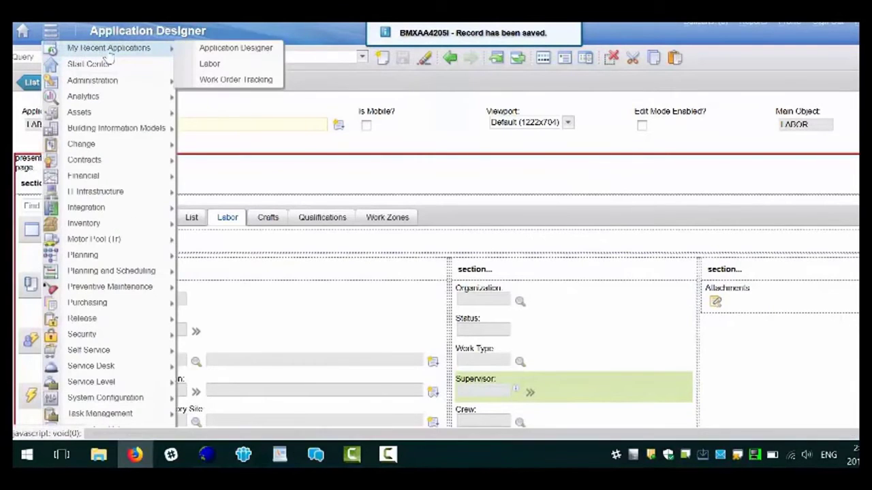
pyautogui.click(207, 65)
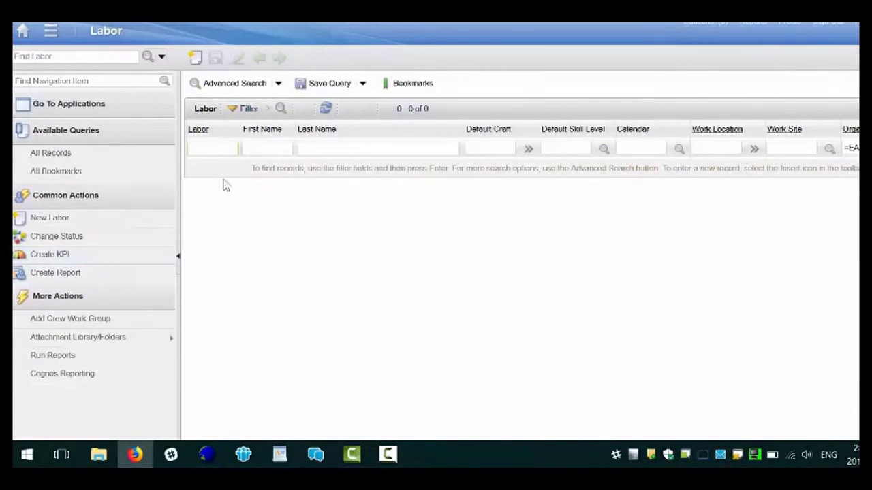
# - List all 90 labor records, open one, and view the Supervisor's Person Details hover
pyautogui.click(225, 150)
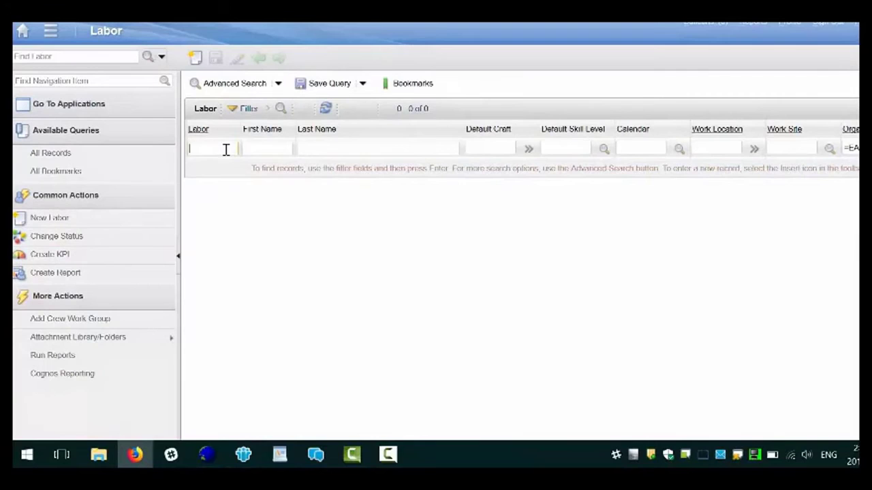
pyautogui.press('Return')
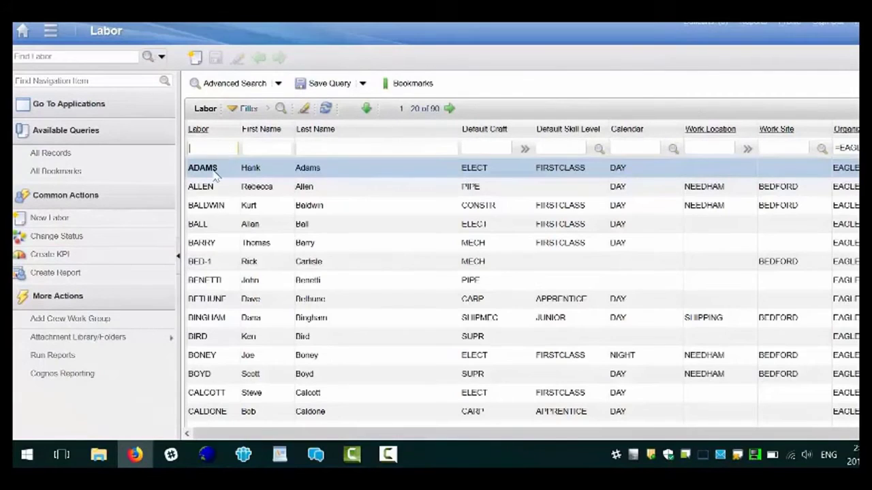
pyautogui.click(203, 399)
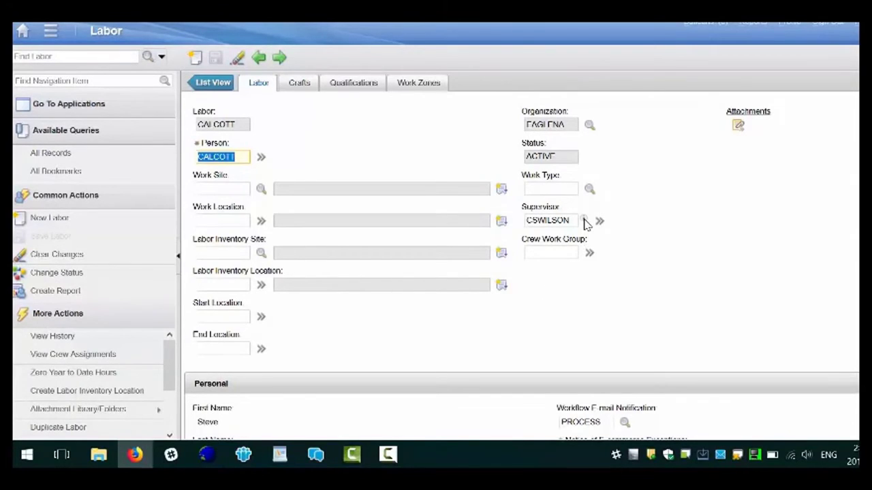
pyautogui.moveTo(583, 224)
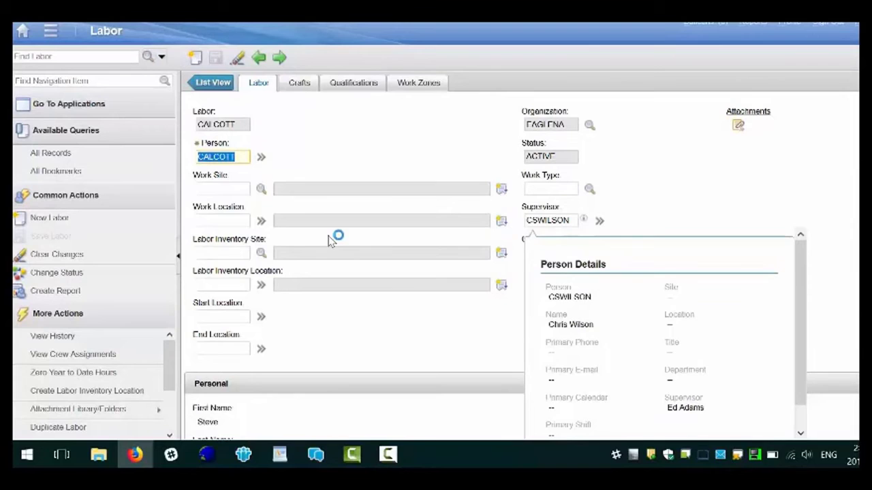
# - From Application Designer, use Export System XML to export the RECHOVERS presentation
pyautogui.click(50, 30)
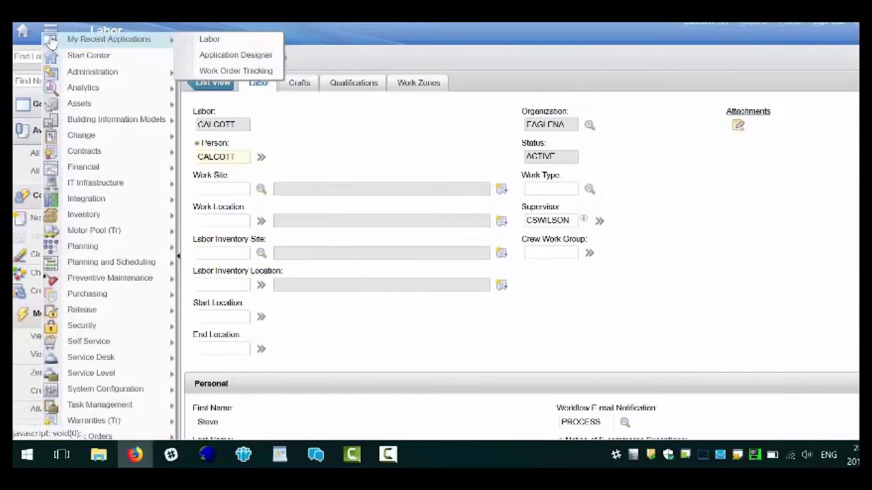
pyautogui.moveTo(105, 389)
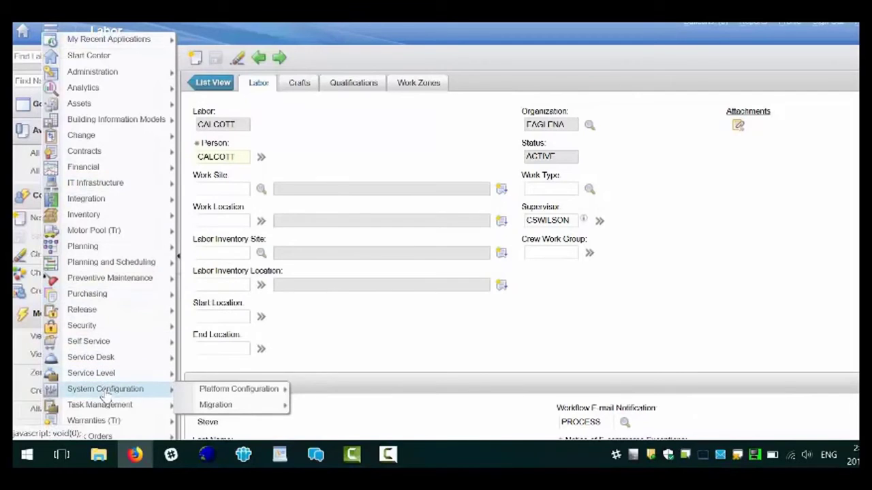
pyautogui.moveTo(201, 392)
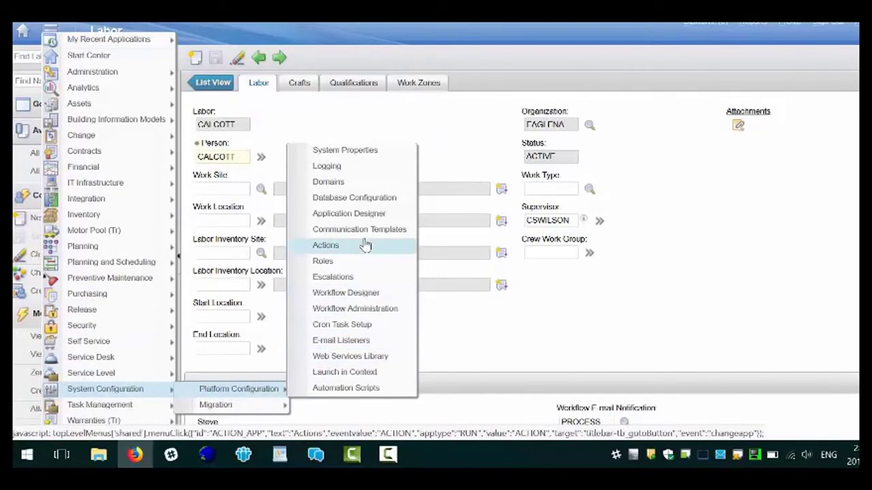
pyautogui.click(361, 215)
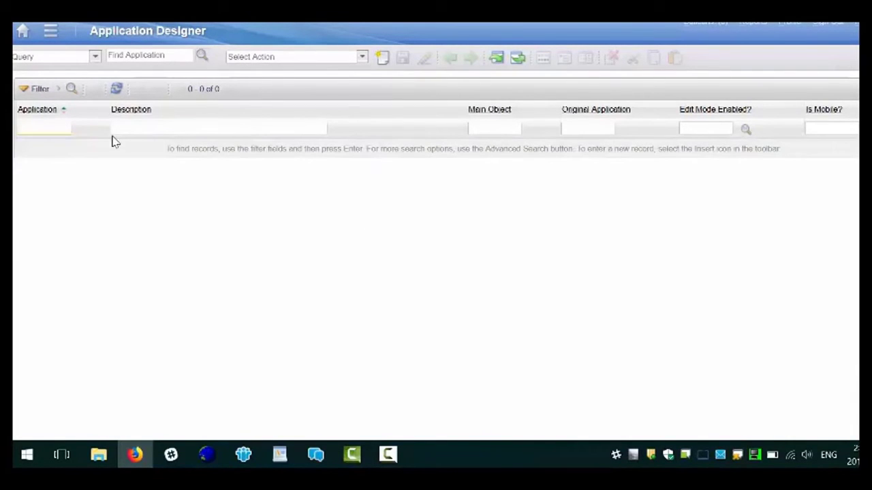
pyautogui.click(362, 57)
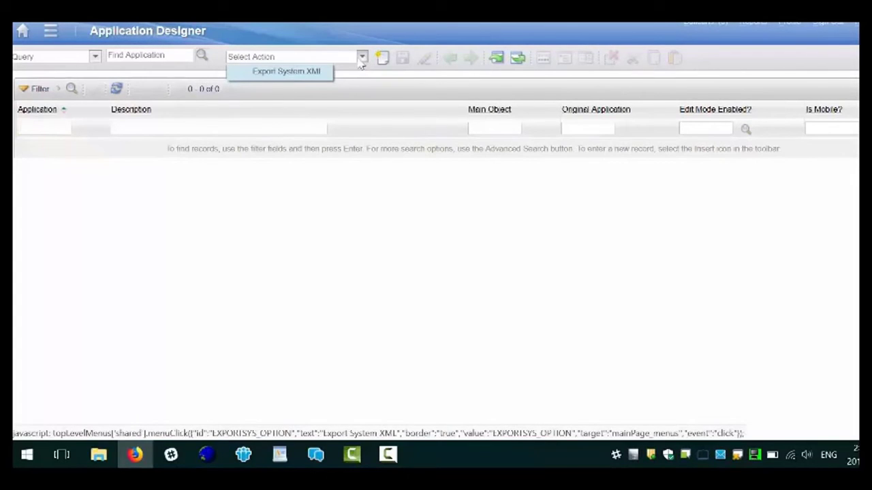
pyautogui.click(304, 75)
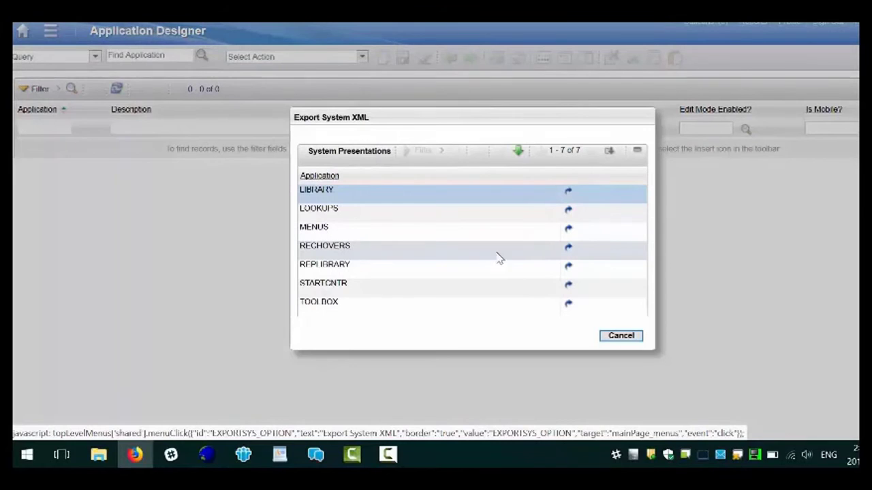
pyautogui.click(568, 249)
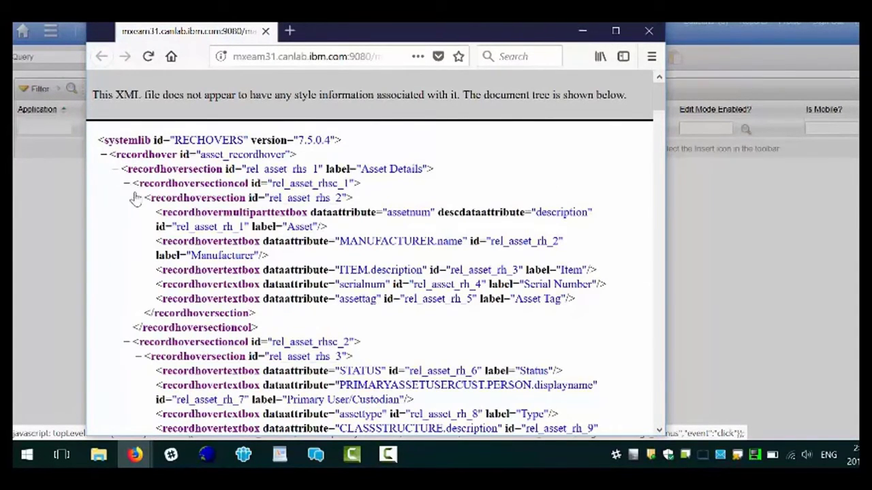
pyautogui.moveTo(110, 155); pyautogui.dragTo(355, 428)
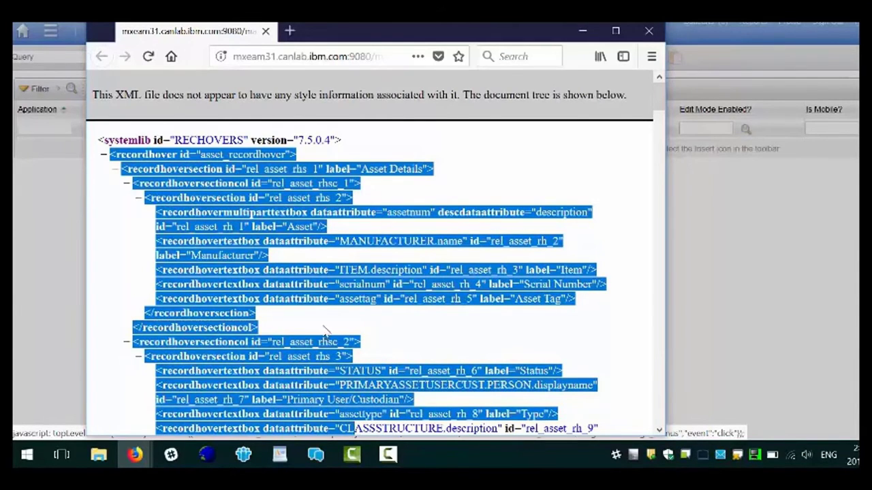
pyautogui.click(307, 263)
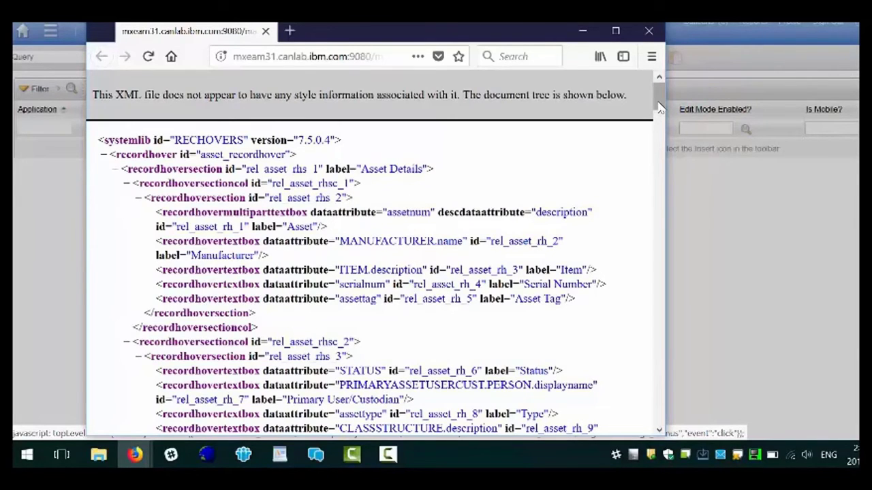
pyautogui.moveTo(659, 104); pyautogui.dragTo(655, 401)
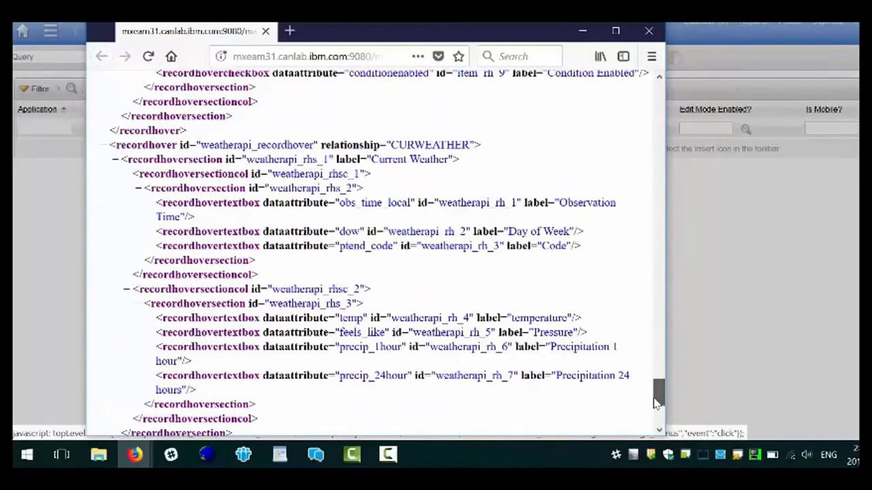
# - Scroll the RECHOVERS XML to the person_recordhover definition showing its Supervisor entry
pyautogui.moveTo(654, 402); pyautogui.dragTo(654, 429)
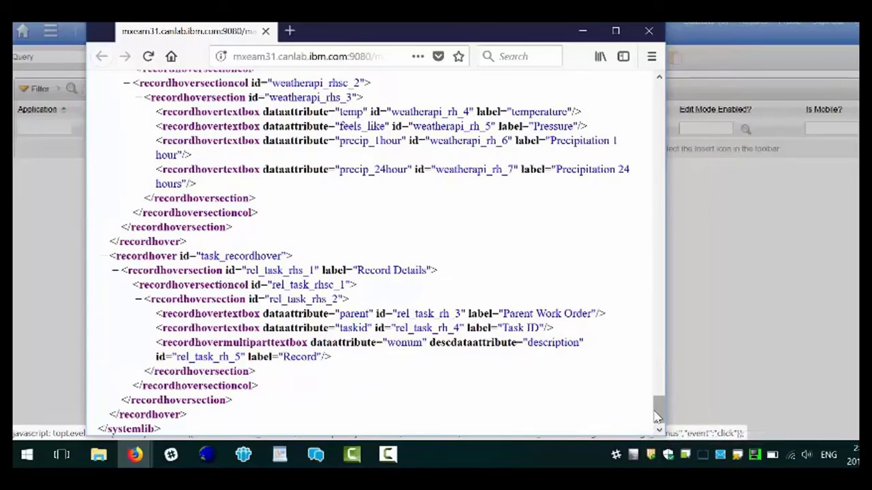
pyautogui.moveTo(658, 412); pyautogui.dragTo(646, 346)
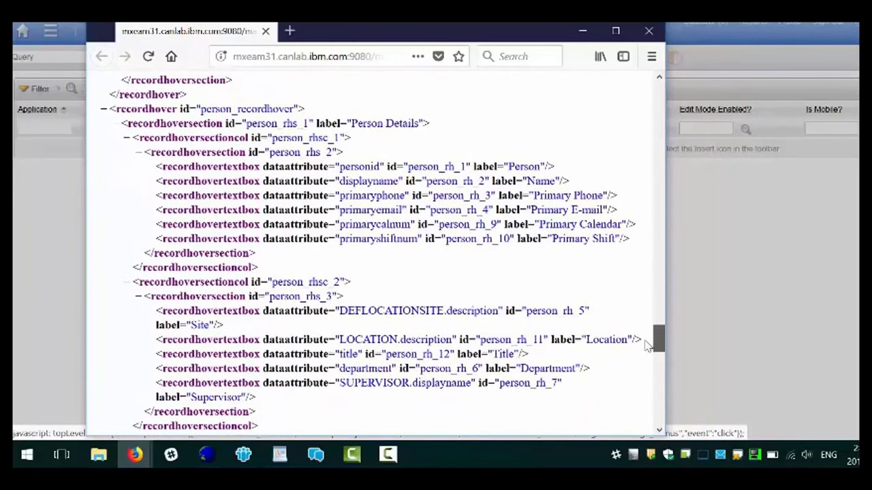